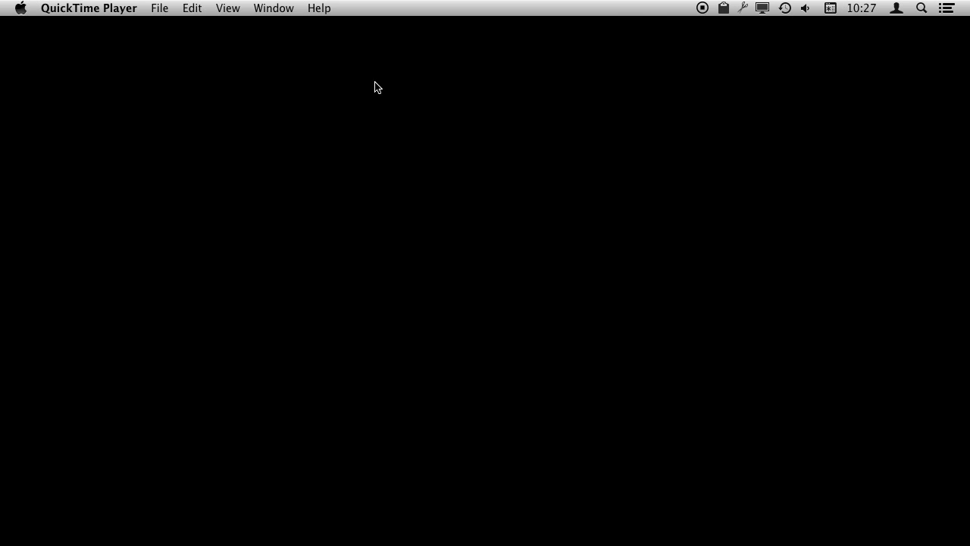
# Step: Open TextEdit, start a new document and enter the text 'This is a test.'
pyautogui.moveTo(367, 541)
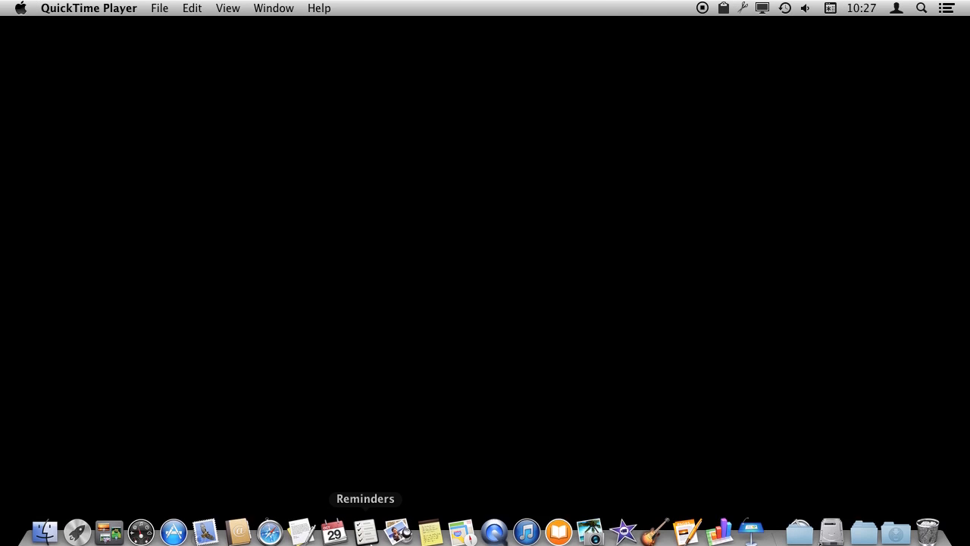
pyautogui.click(301, 523)
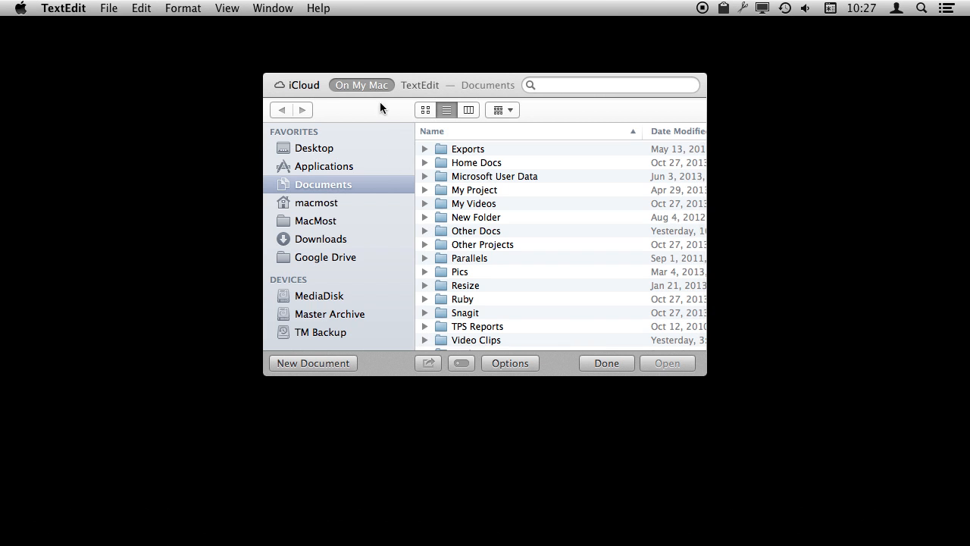
pyautogui.click(303, 364)
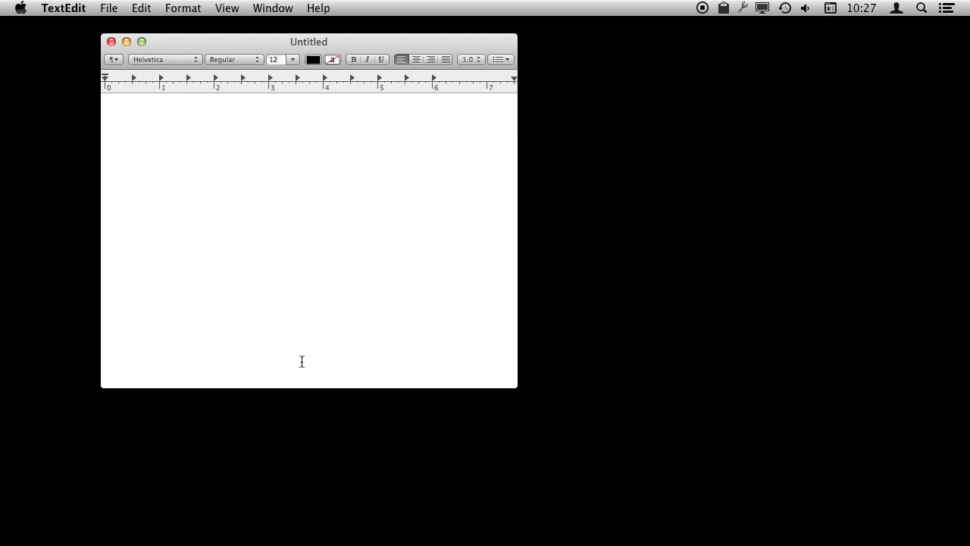
pyautogui.write('This is a test.')
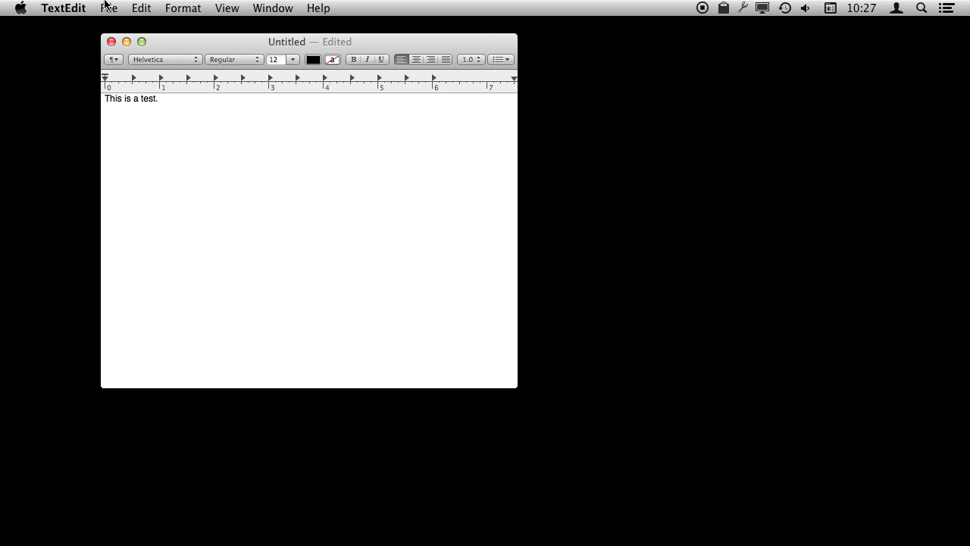
# Step: Open the Save dialog and create a new tag named 'Test Project' for the document
pyautogui.click(105, 7)
pyautogui.click(138, 94)
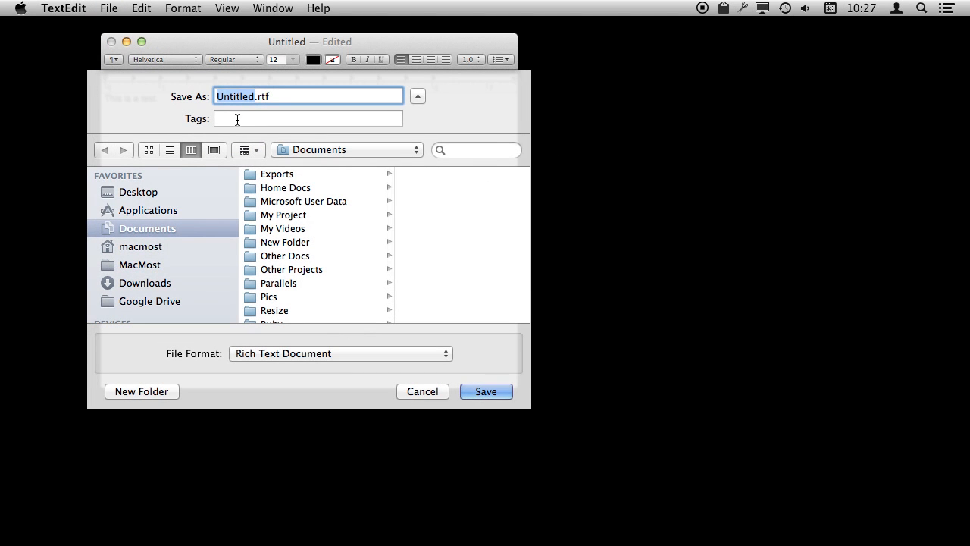
pyautogui.click(238, 119)
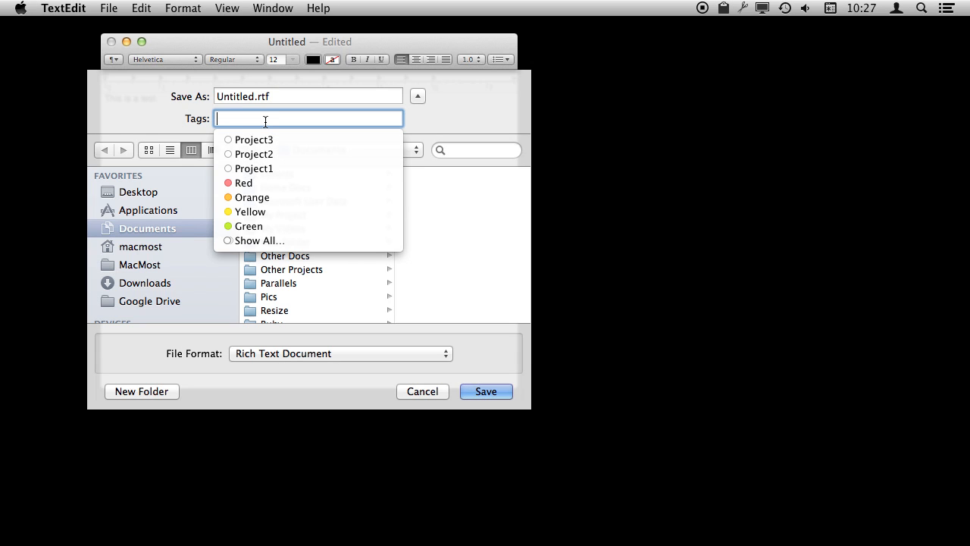
pyautogui.write('Test')
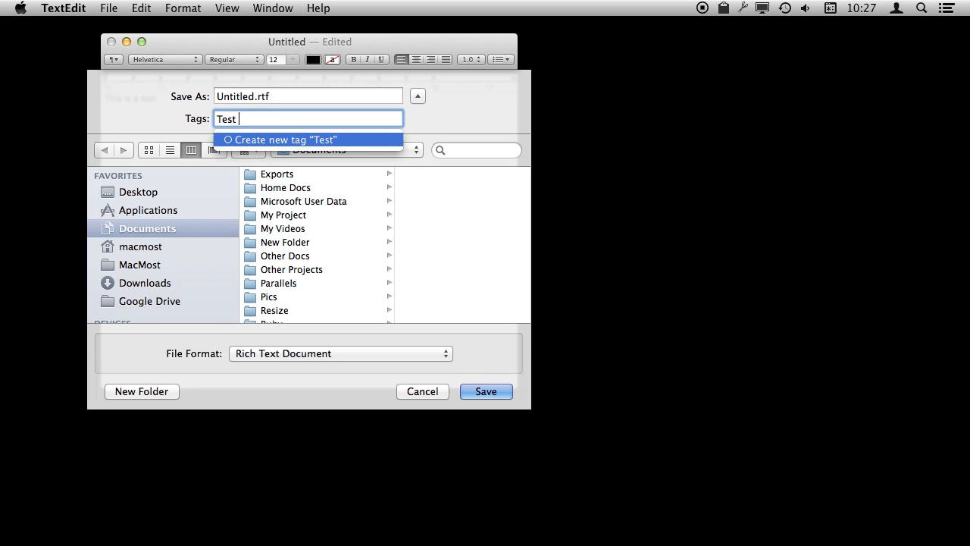
pyautogui.write(' Project')
pyautogui.click(317, 140)
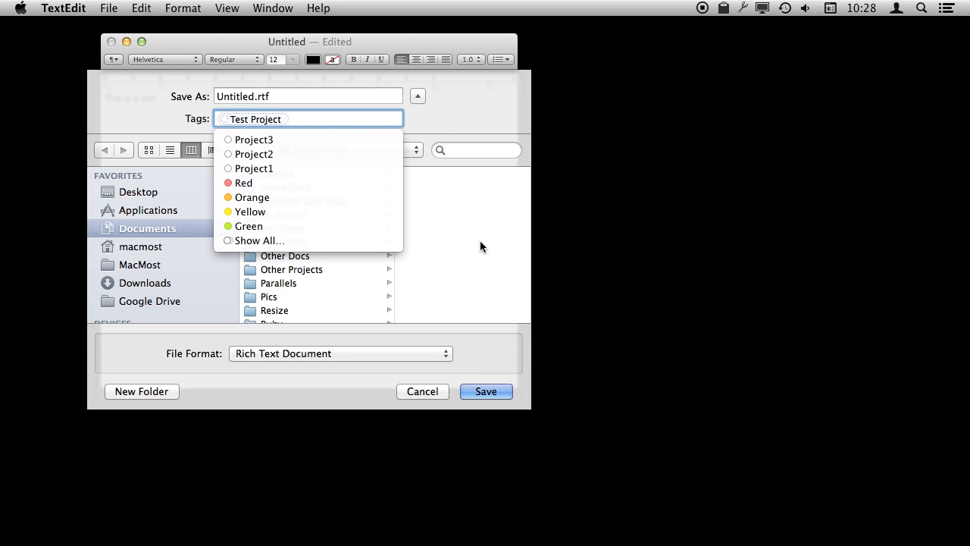
# Step: Save the document as test.rtf in the Home Docs folder
pyautogui.click(468, 99)
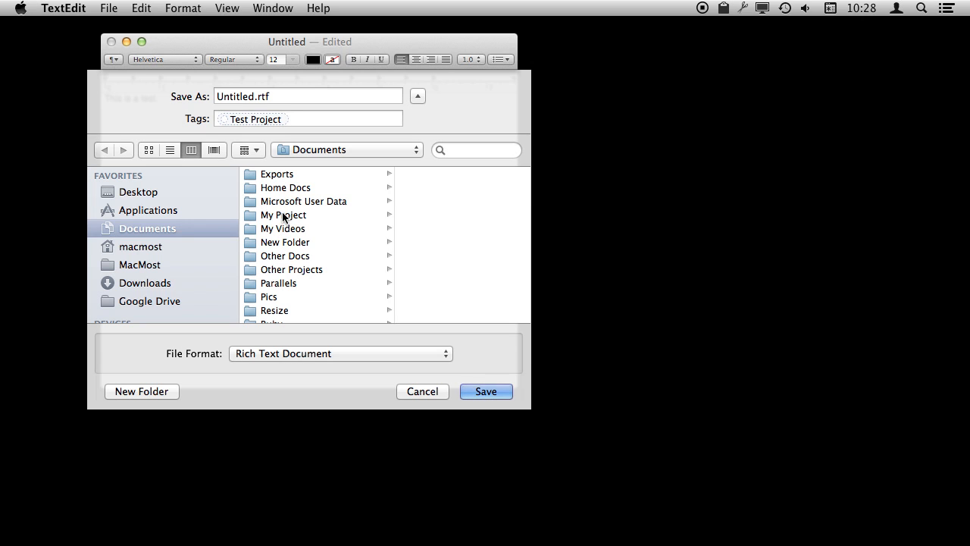
pyautogui.click(282, 188)
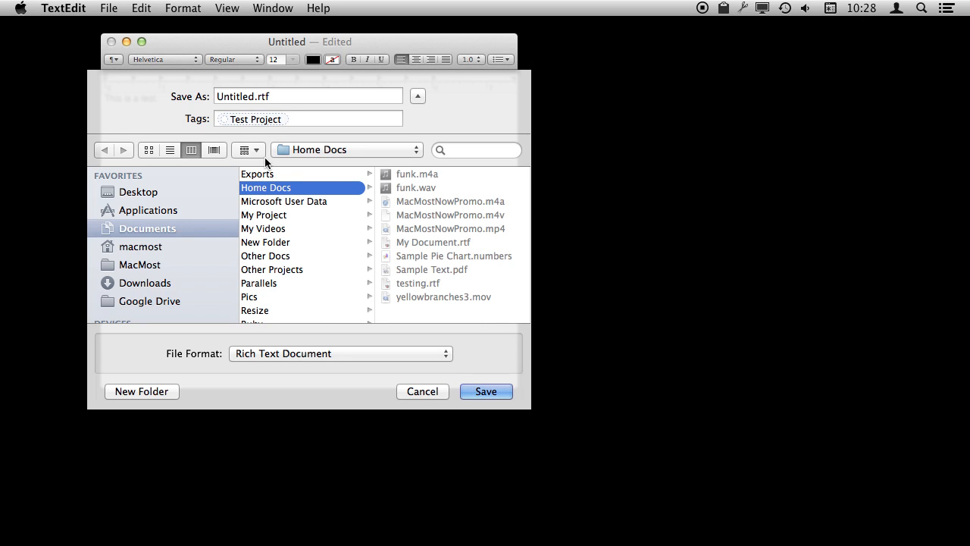
pyautogui.doubleClick(226, 92)
pyautogui.write('test')
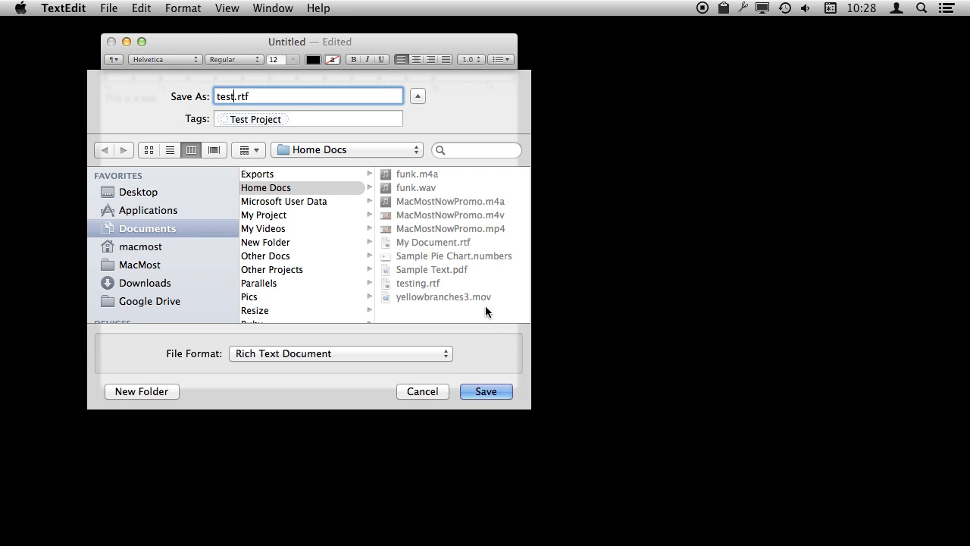
pyautogui.click(486, 391)
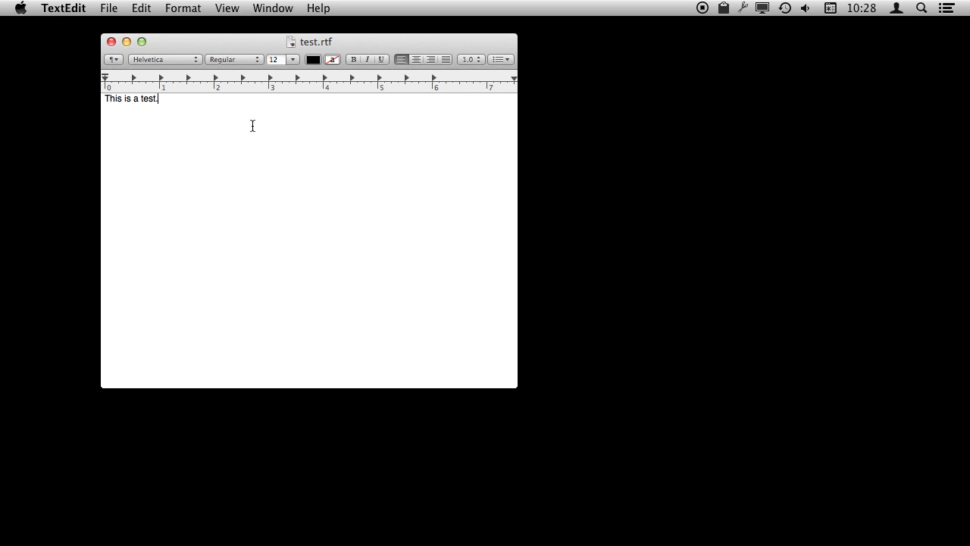
# Step: Inspect the document's name, tags and location from the window title popover
pyautogui.click(339, 43)
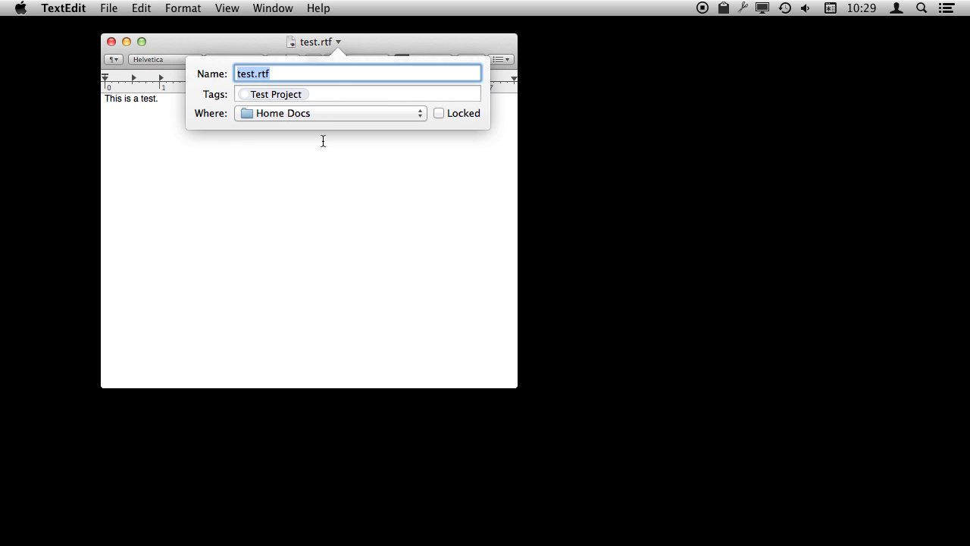
pyautogui.click(299, 215)
pyautogui.click(537, 188)
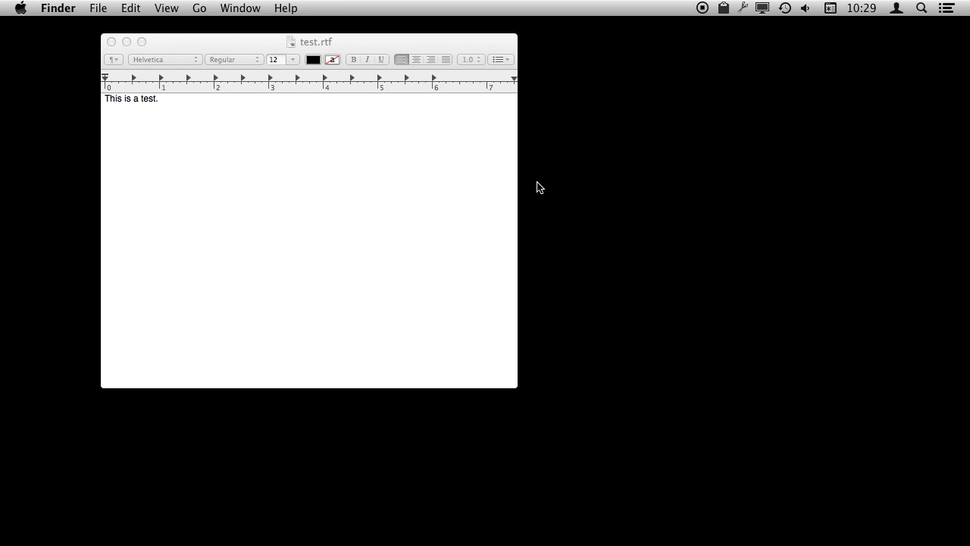
# Step: In Finder, select test.rtf inside Documents > Home Docs and check its tags from the tag popover
pyautogui.press('super+shift+o')
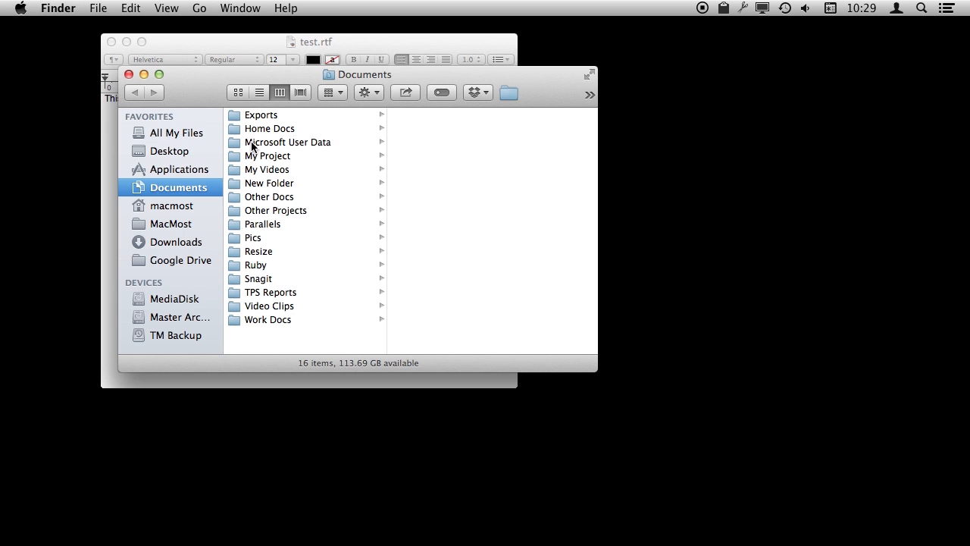
pyautogui.click(271, 128)
pyautogui.click(419, 225)
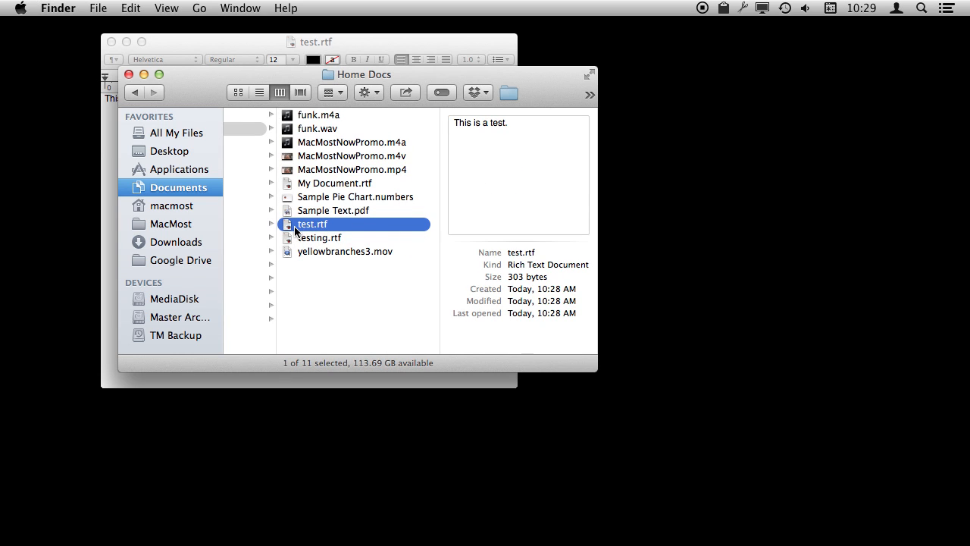
pyautogui.click(442, 92)
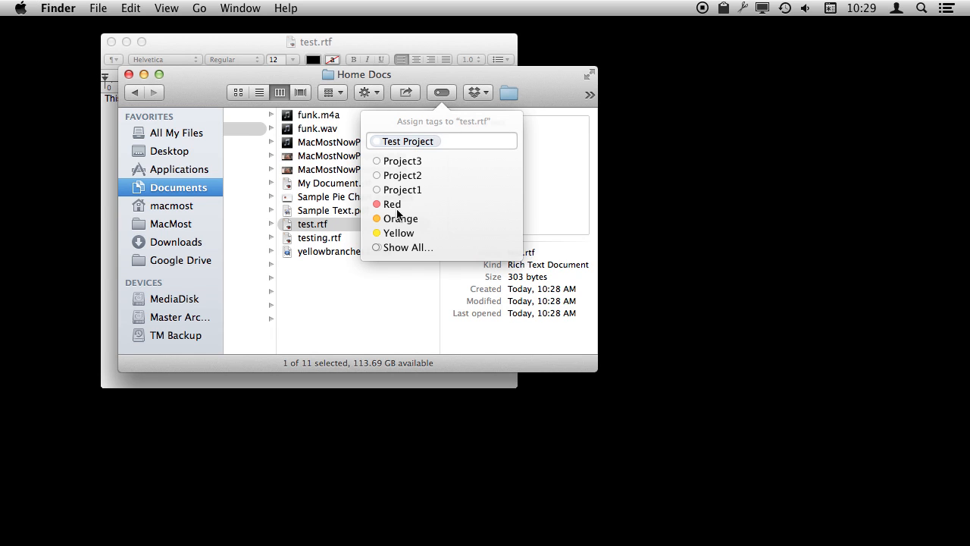
pyautogui.click(410, 144)
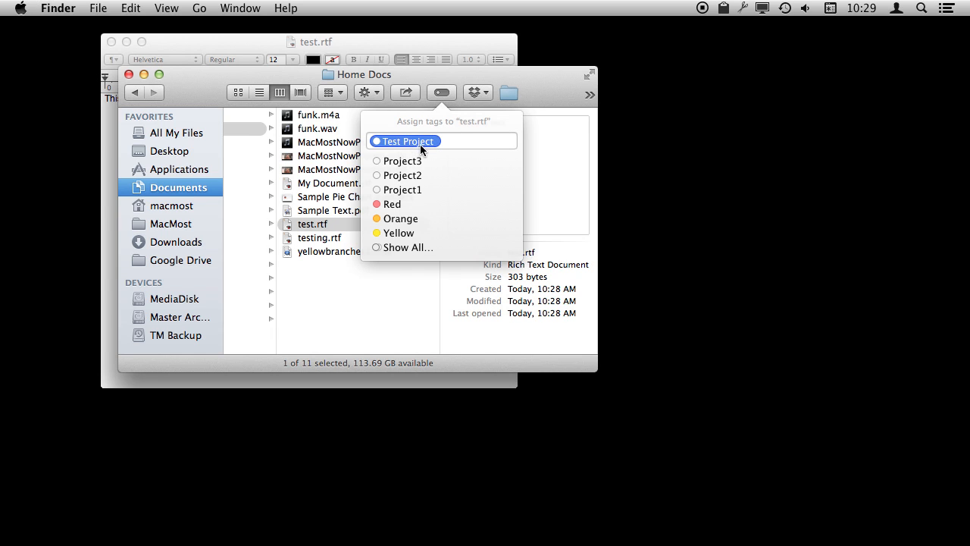
pyautogui.click(357, 286)
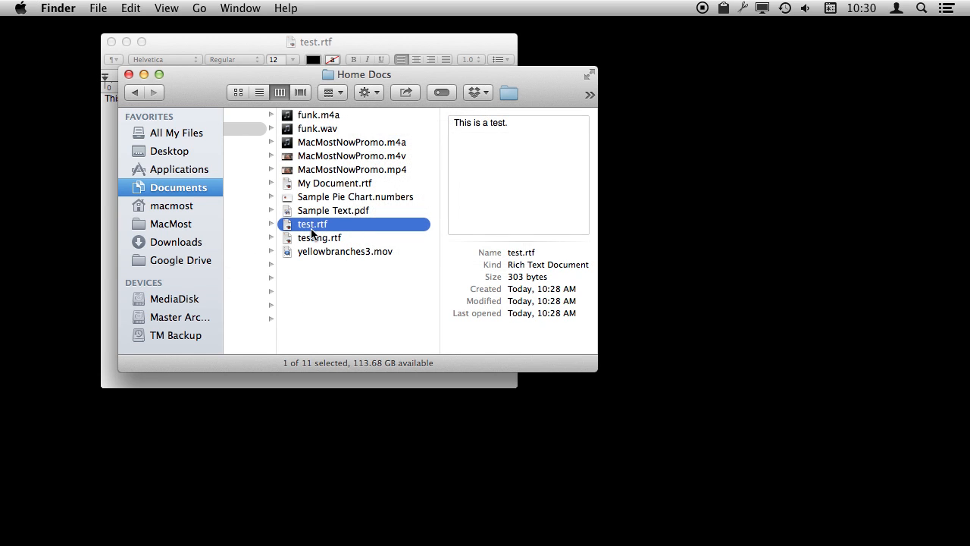
# Step: Open the Get Info window for test.rtf to view its tags, then close it
pyautogui.press('super+i')
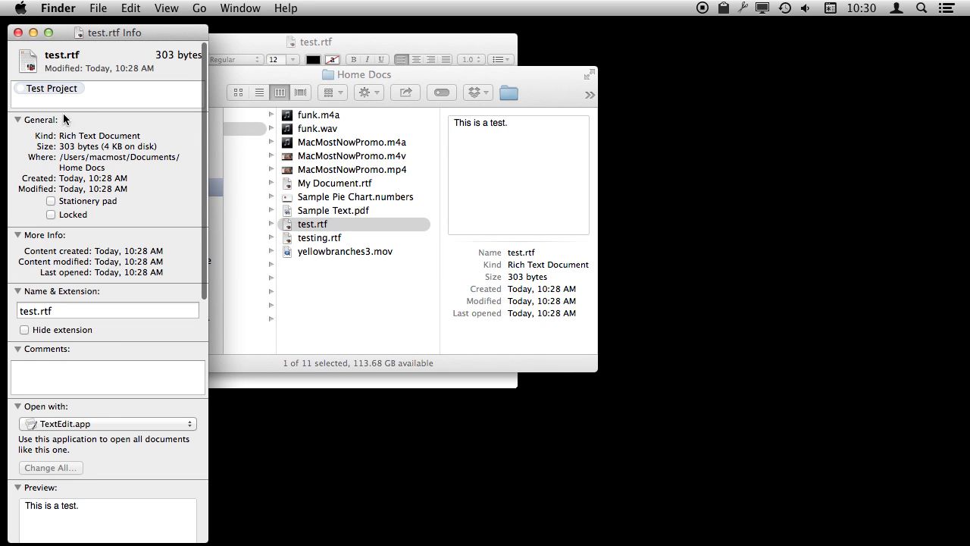
pyautogui.click(45, 91)
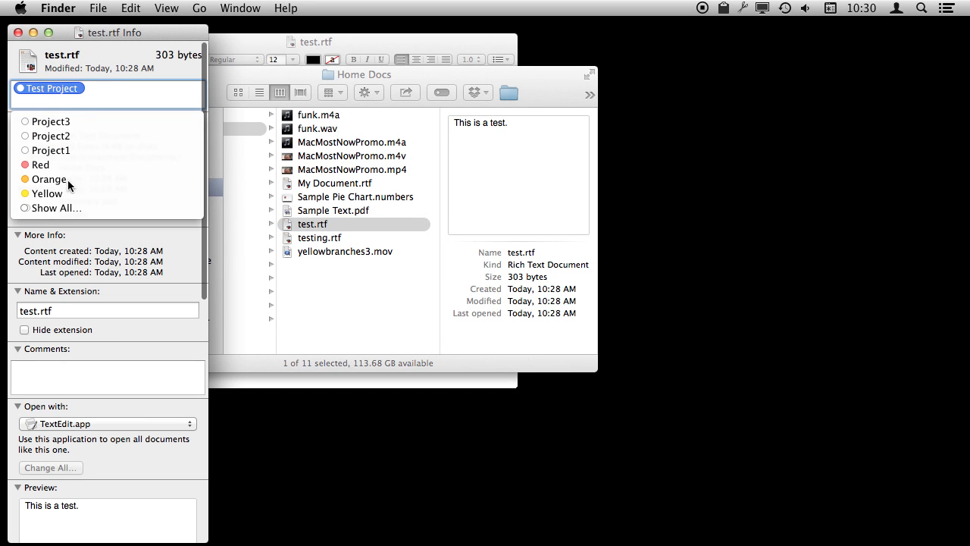
pyautogui.click(18, 33)
pyautogui.click(18, 32)
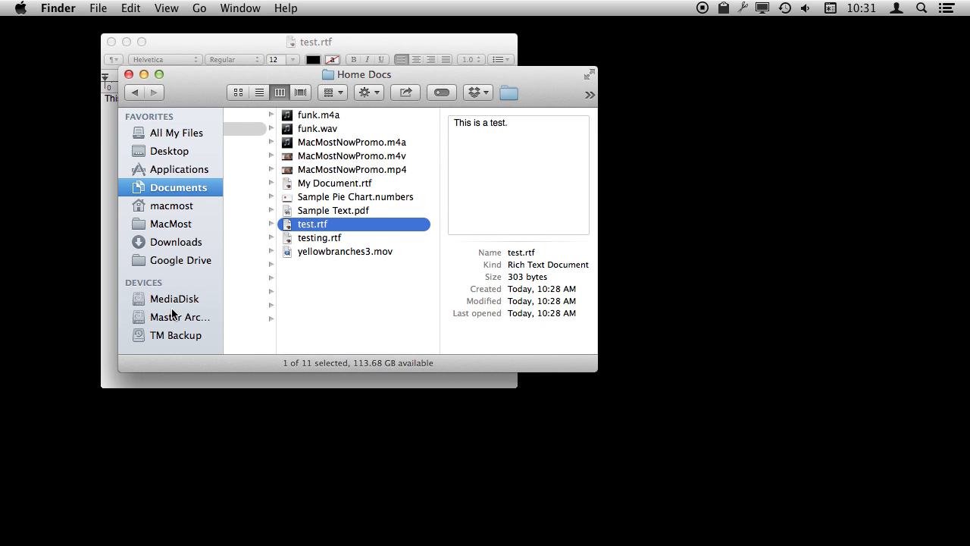
# Step: List the files carrying the Test Project tag from the sidebar's tags section
pyautogui.scroll(-10, 172, 313)
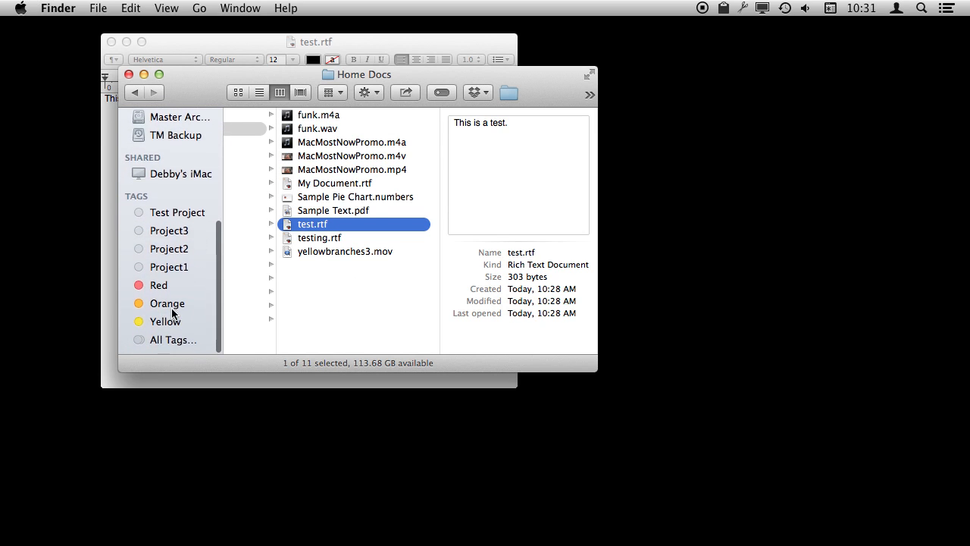
pyautogui.click(163, 219)
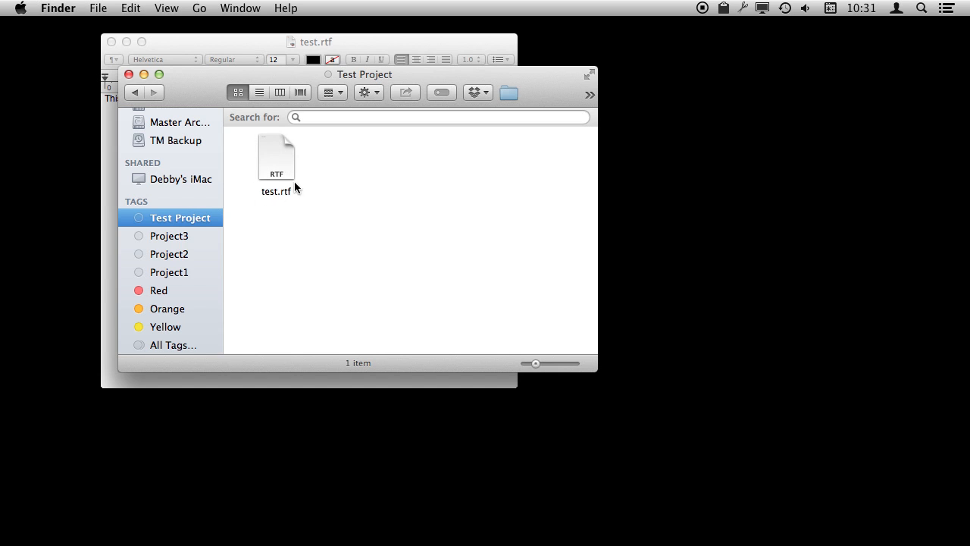
# Step: Search this Mac for files with the Test Project tag
pyautogui.click(309, 116)
pyautogui.scroll(10, 180, 175)
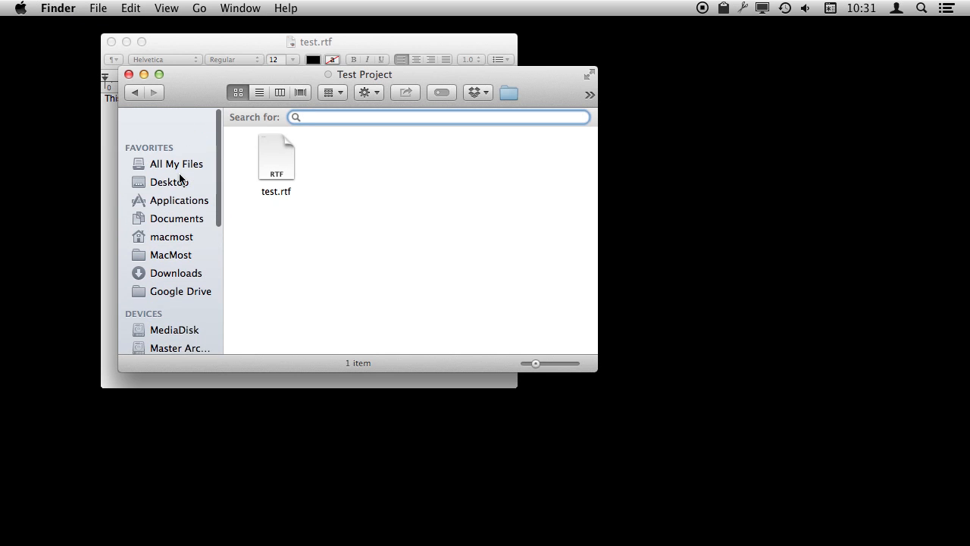
pyautogui.scroll(-2, 180, 178)
pyautogui.click(173, 187)
pyautogui.press('super+f')
pyautogui.write('Test')
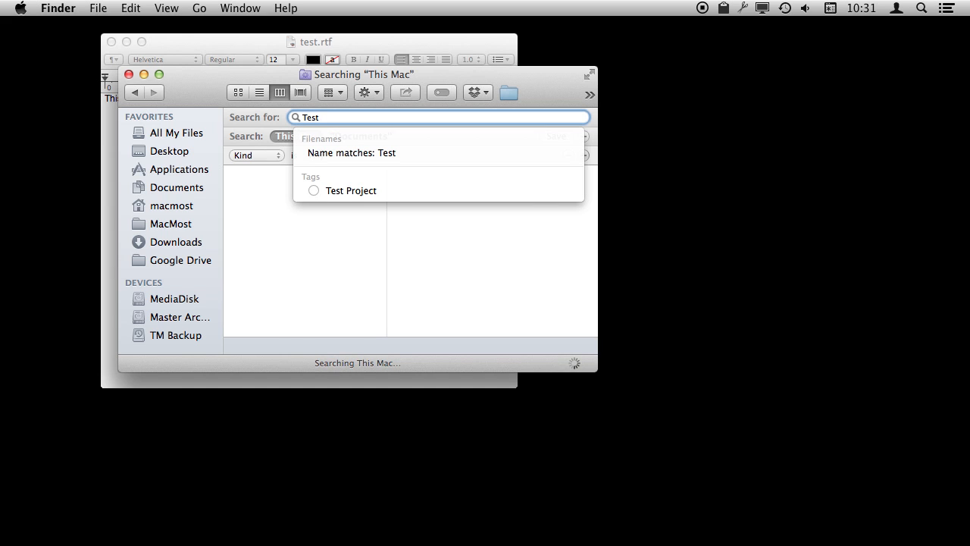
pyautogui.write(' Pr')
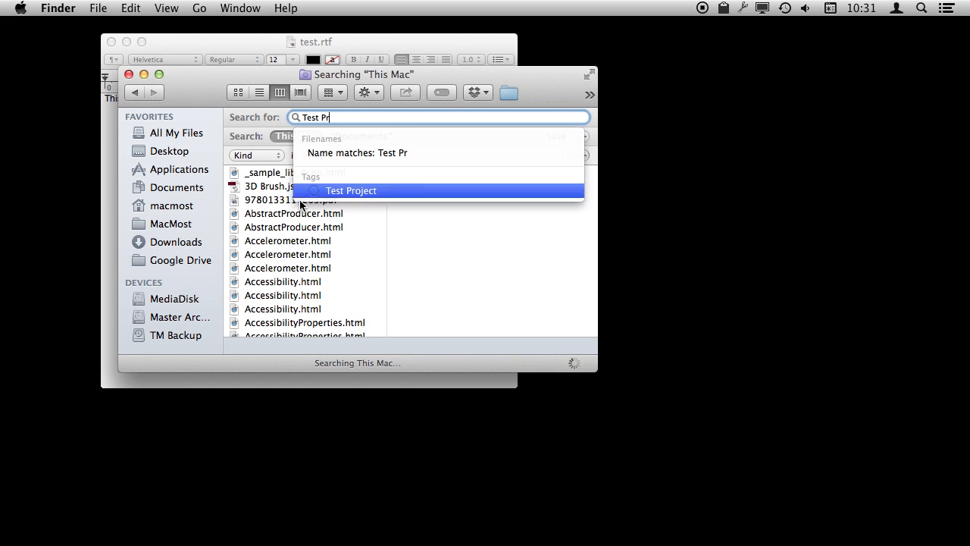
pyautogui.click(343, 191)
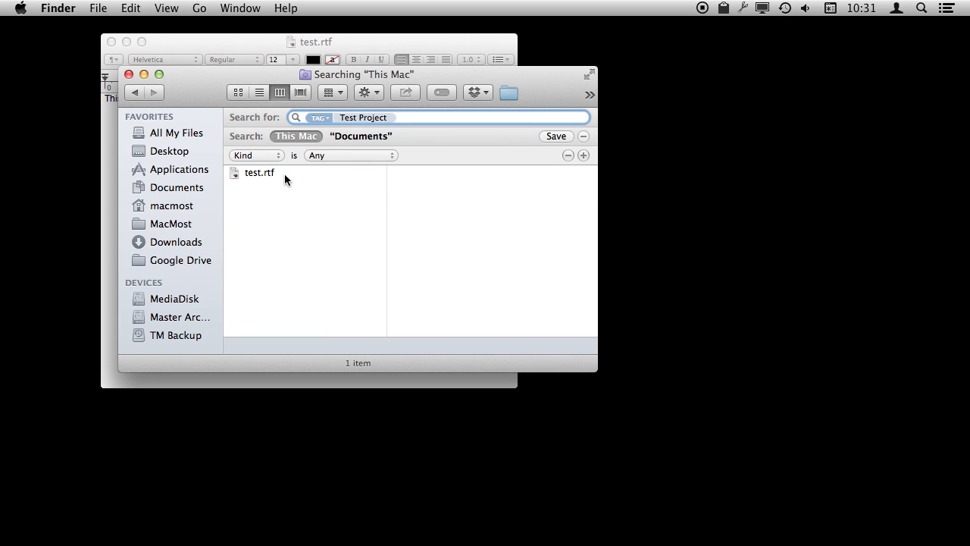
# Step: Close the search window and open a new Finder window
pyautogui.scroll(-10, 172, 282)
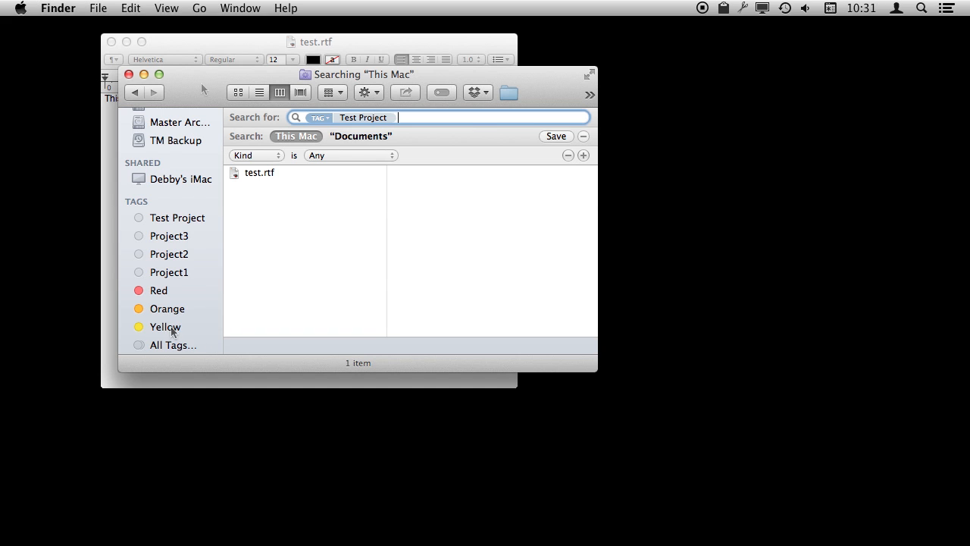
pyautogui.click(129, 74)
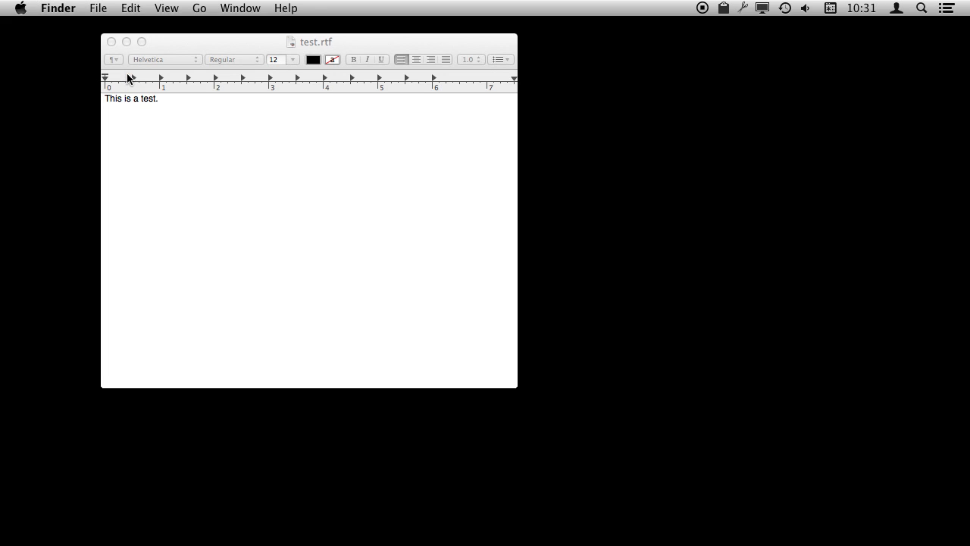
pyautogui.click(203, 133)
pyautogui.click(618, 123)
pyautogui.press('super+n')
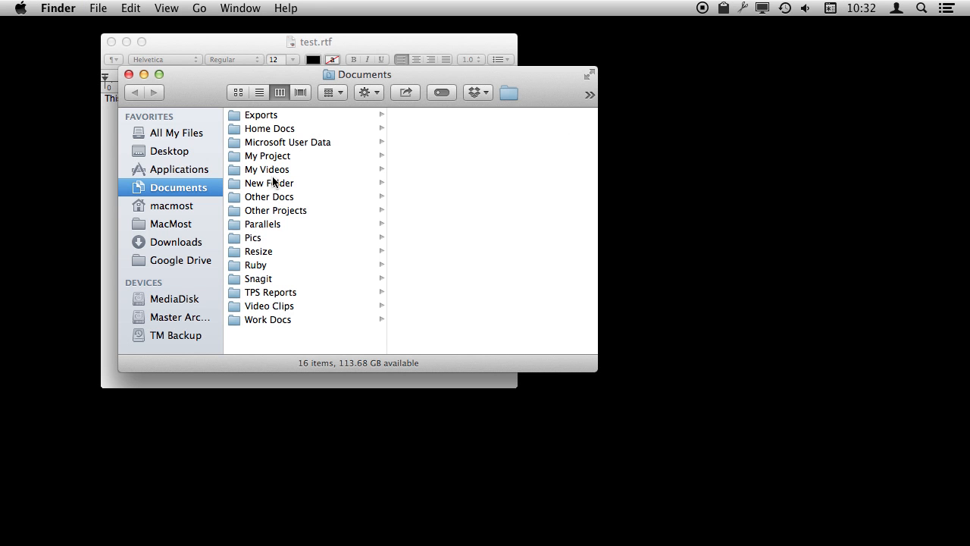
# Step: Select test.rtf in Home Docs and open its tag popover
pyautogui.click(267, 130)
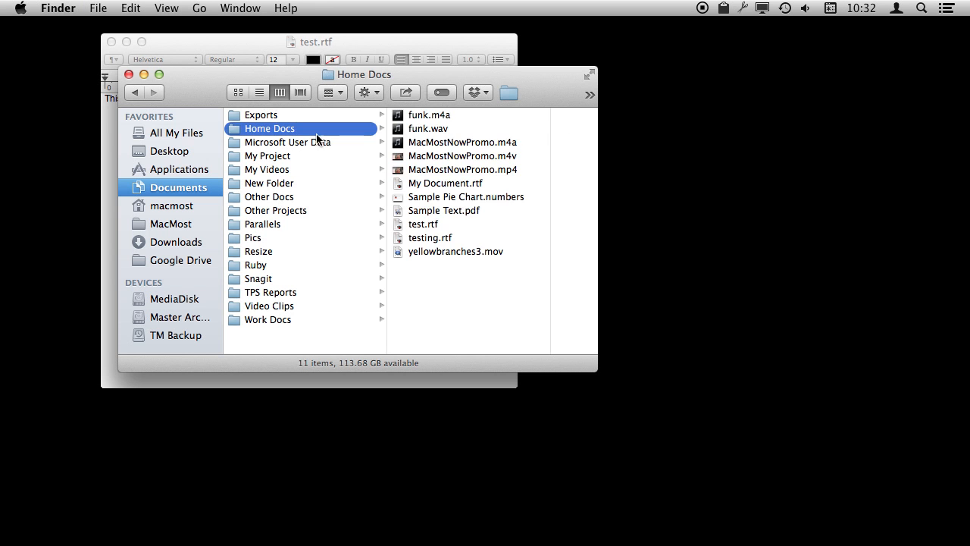
pyautogui.click(426, 225)
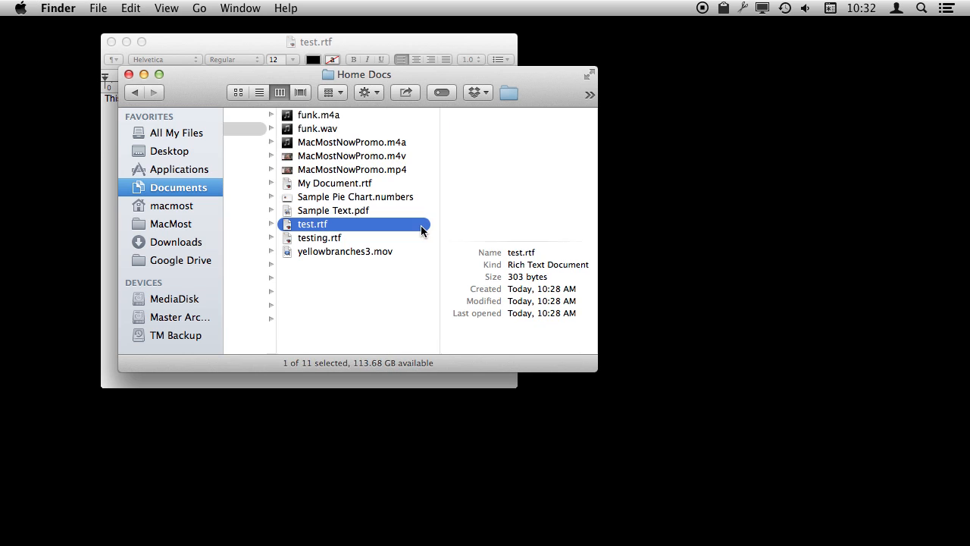
pyautogui.click(442, 93)
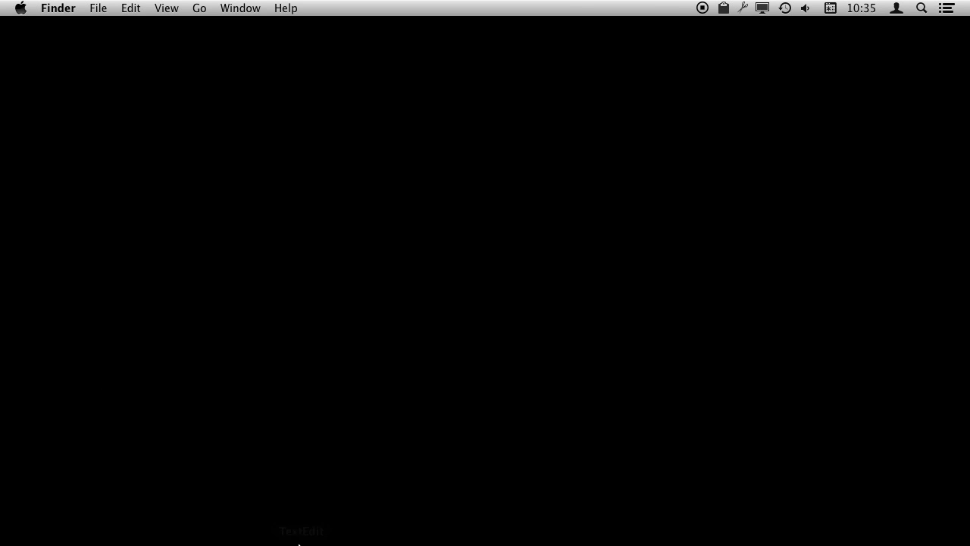
# Step: Switch back to TextEdit
pyautogui.click(299, 533)
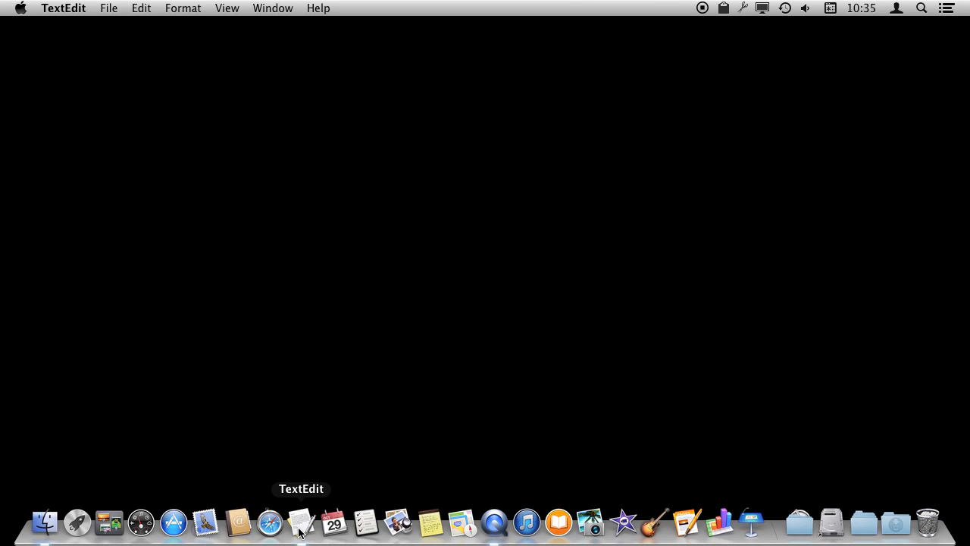
# Step: Create a new TextEdit document containing the text "Another test."
pyautogui.click(353, 85)
pyautogui.click(310, 85)
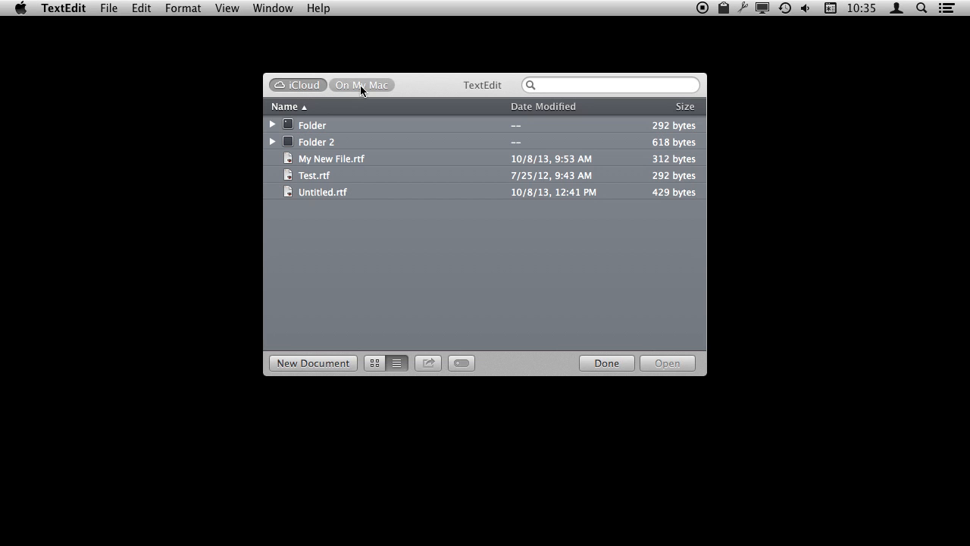
pyautogui.press('super+n')
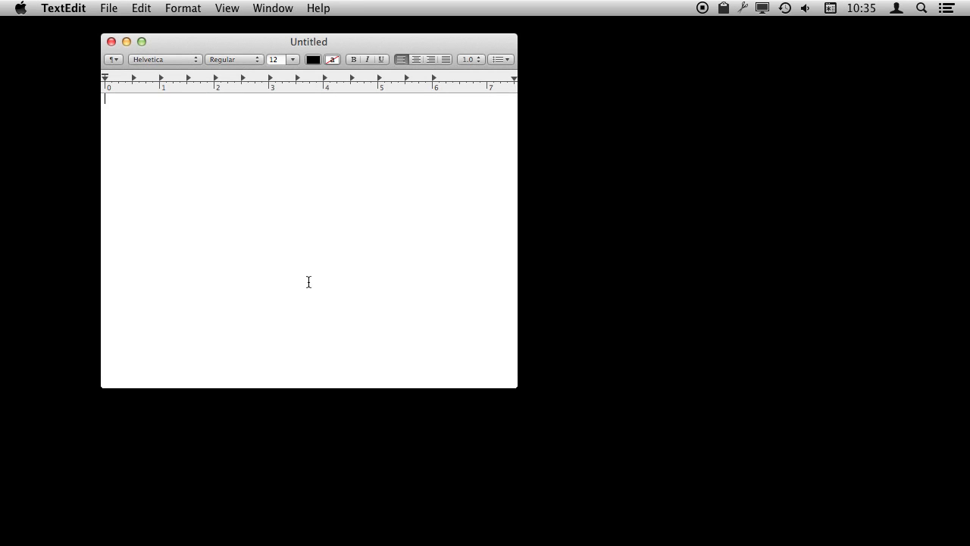
pyautogui.write('Another test.')
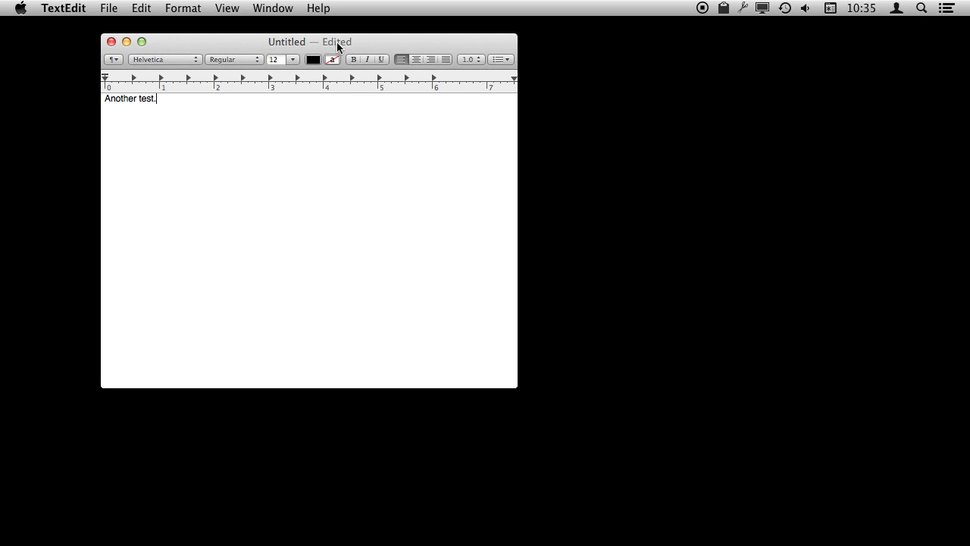
# Step: Save the document as Another.rtf in iCloud with the Test Project tag
pyautogui.press('super+s')
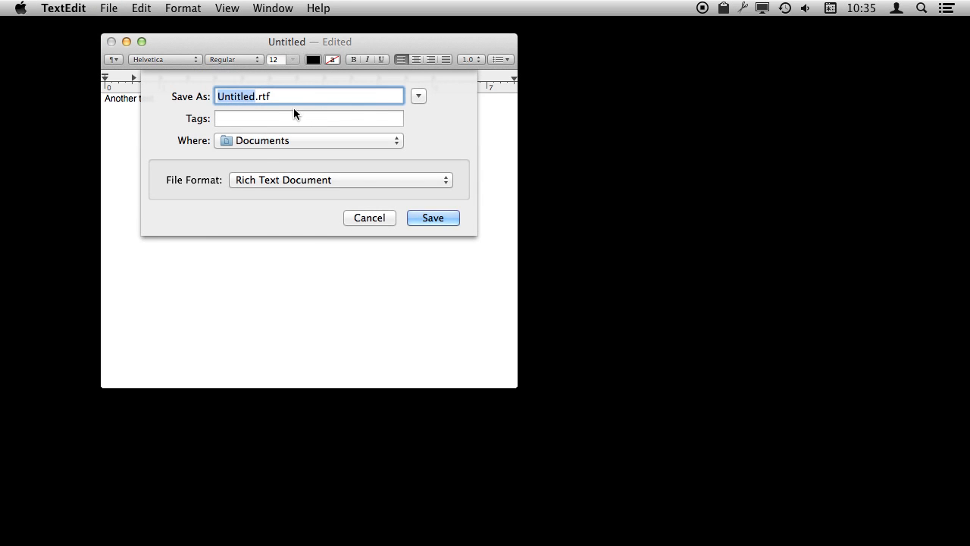
pyautogui.click(290, 118)
pyautogui.click(262, 139)
pyautogui.doubleClick(237, 95)
pyautogui.write('Another')
pyautogui.click(274, 141)
pyautogui.click(268, 179)
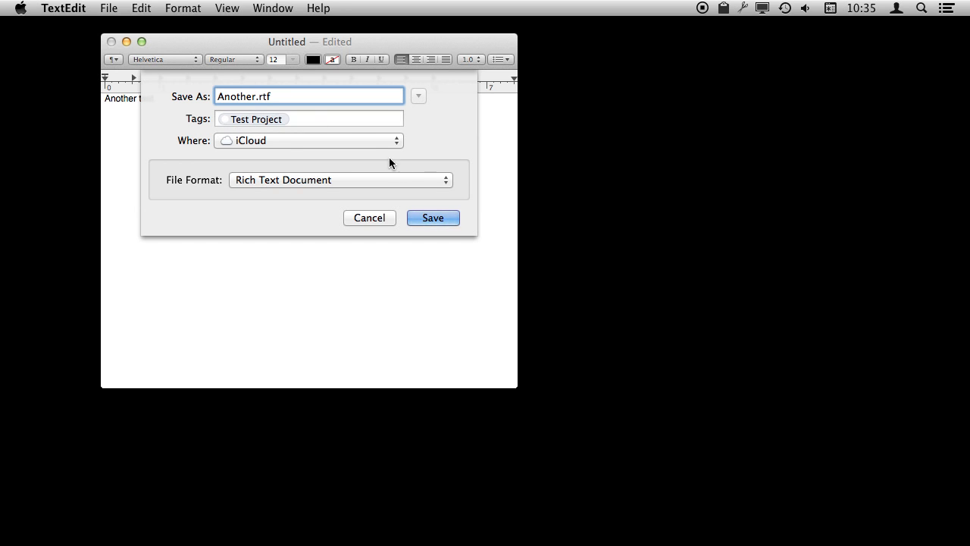
pyautogui.click(433, 217)
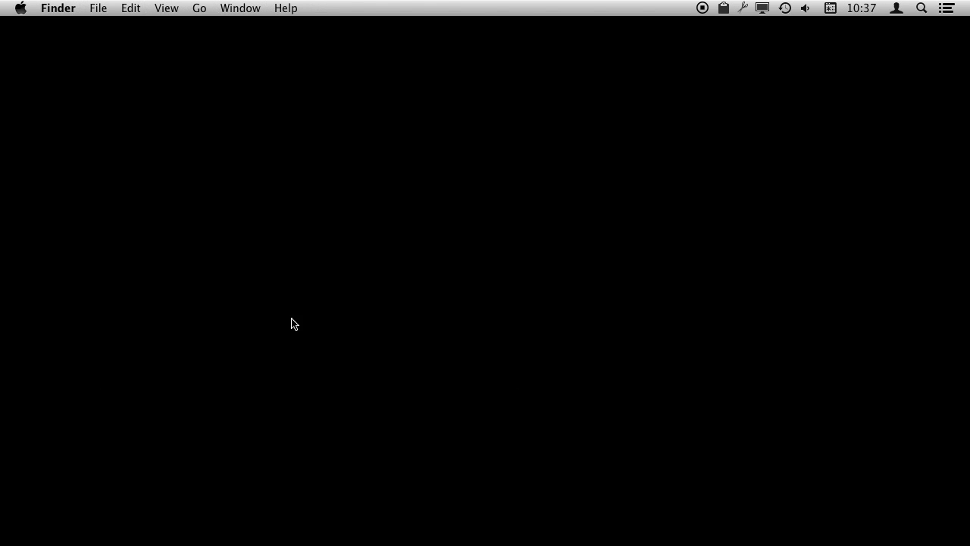
# Step: Open a new Finder window and show all files tagged Test Project
pyautogui.press('super+n')
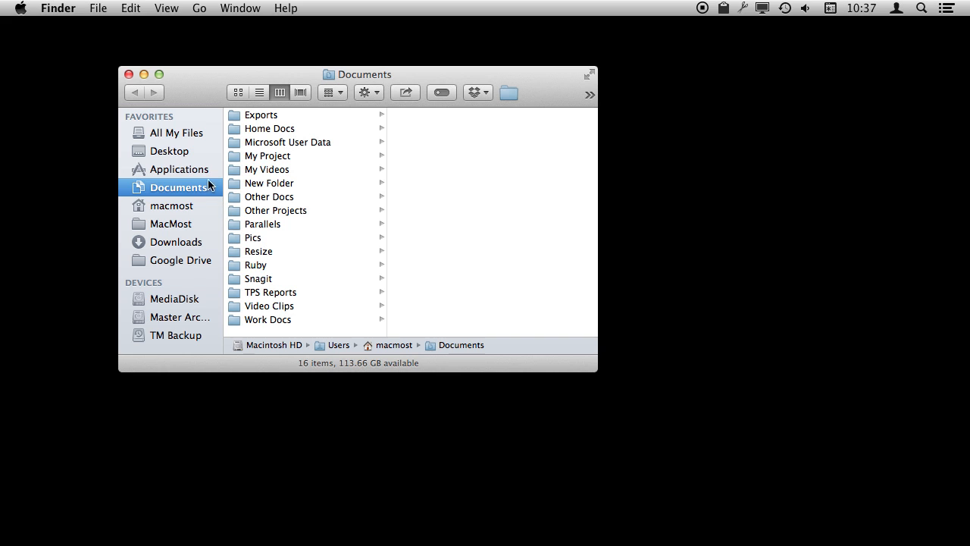
pyautogui.scroll(-10, 167, 273)
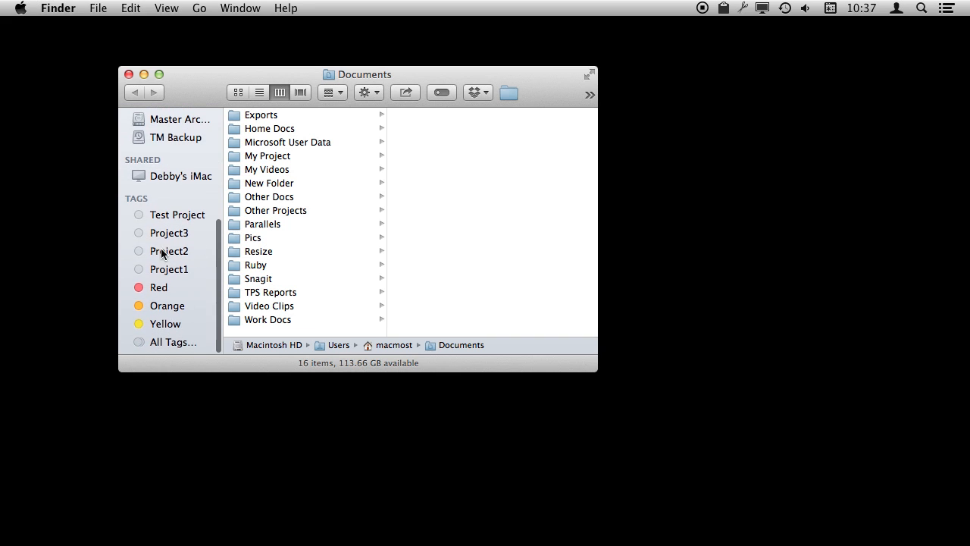
pyautogui.click(174, 219)
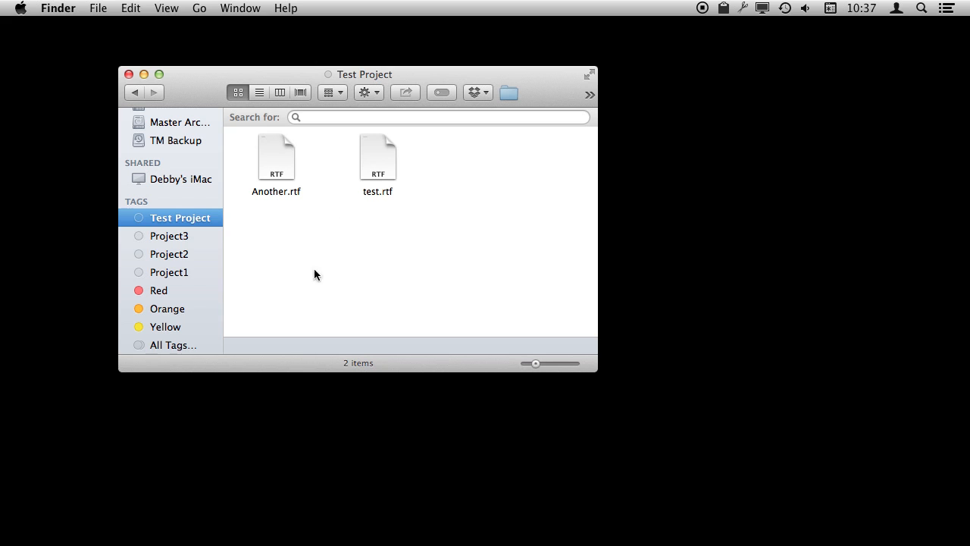
# Step: Compare the locations of test.rtf and Another.rtf, and try deleting Another.rtf but cancel
pyautogui.click(377, 159)
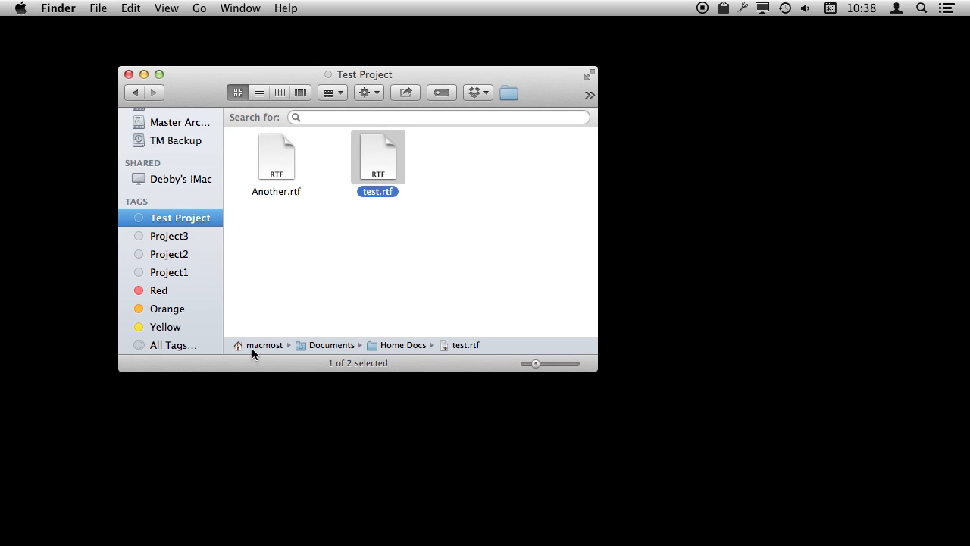
pyautogui.click(276, 166)
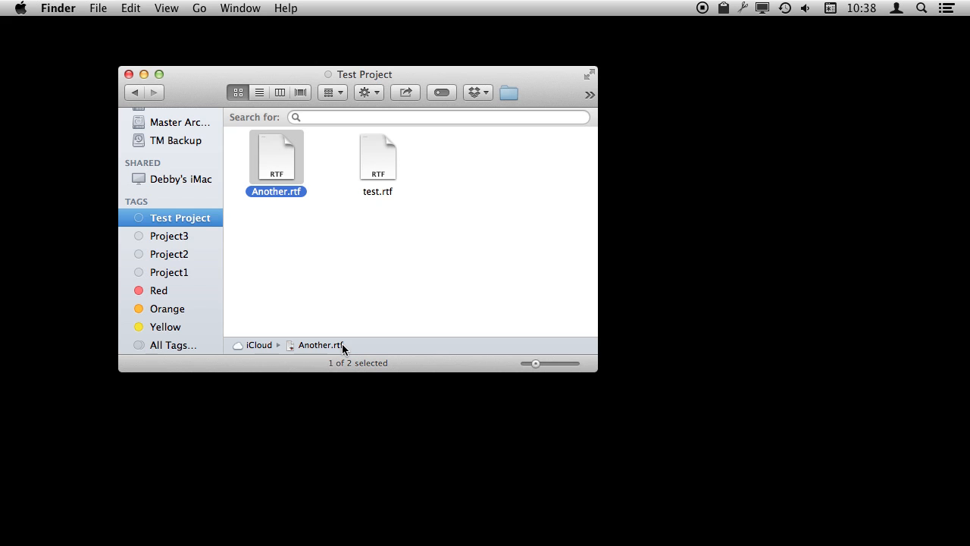
pyautogui.press('super+BackSpace')
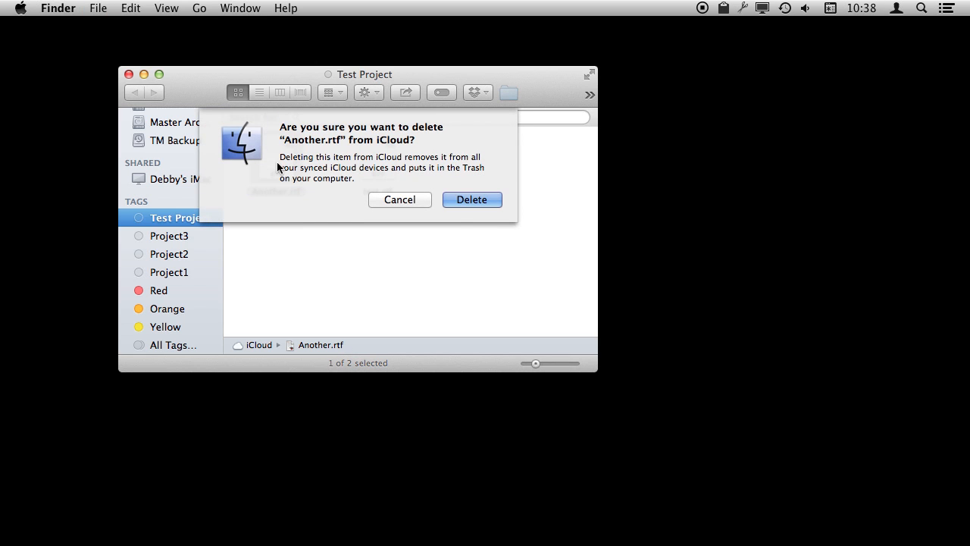
pyautogui.click(401, 203)
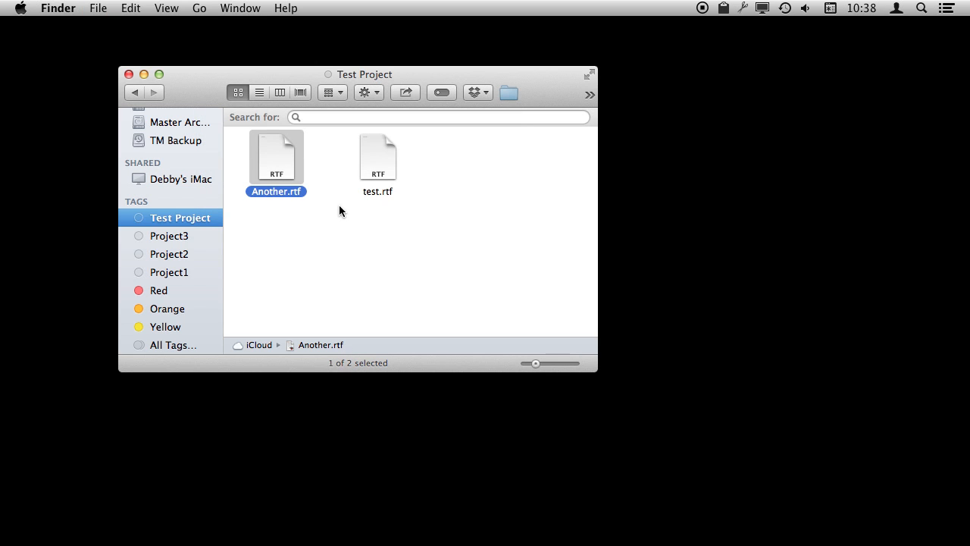